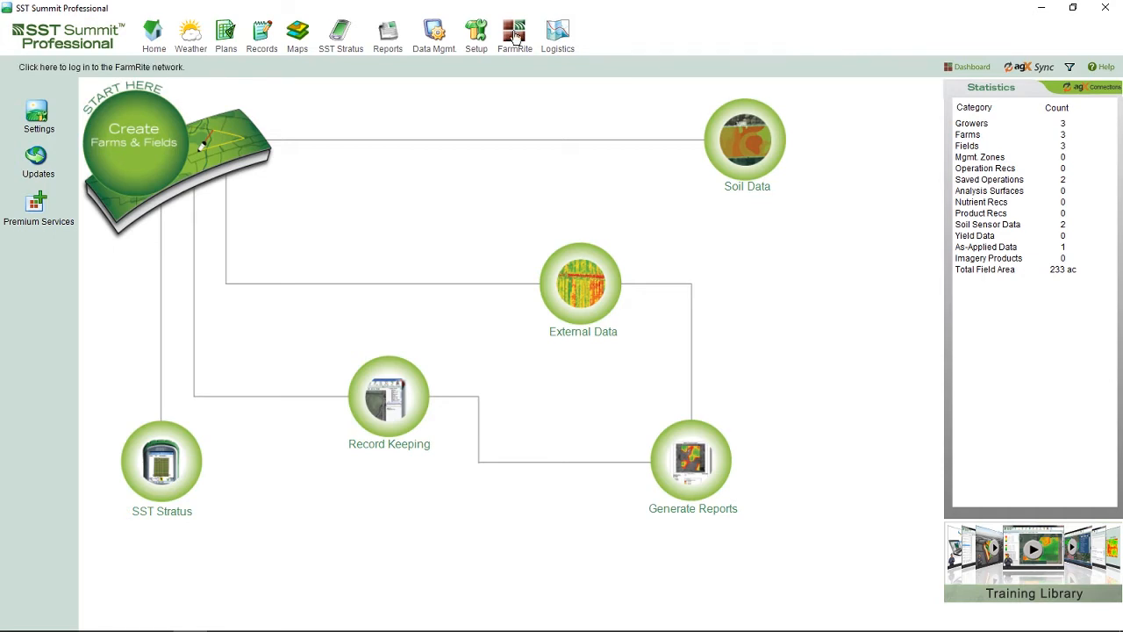
Start a new FarmRite order for crop season 2017 and include the Sample Field of Sample Client's Sample Farm.
left_click(515, 35)
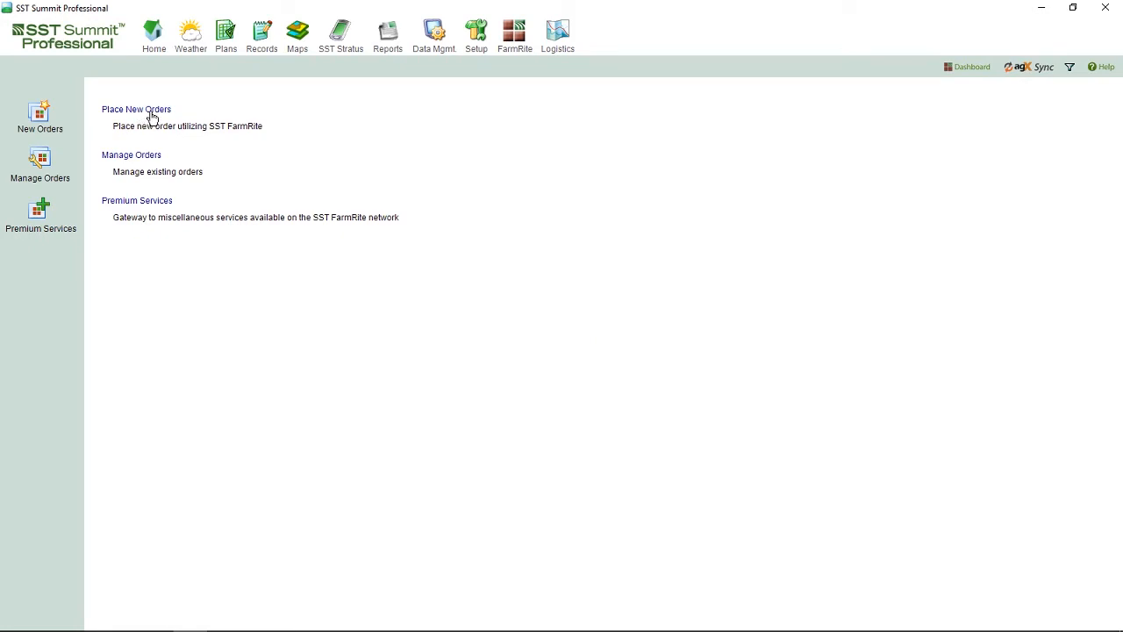
left_click(149, 114)
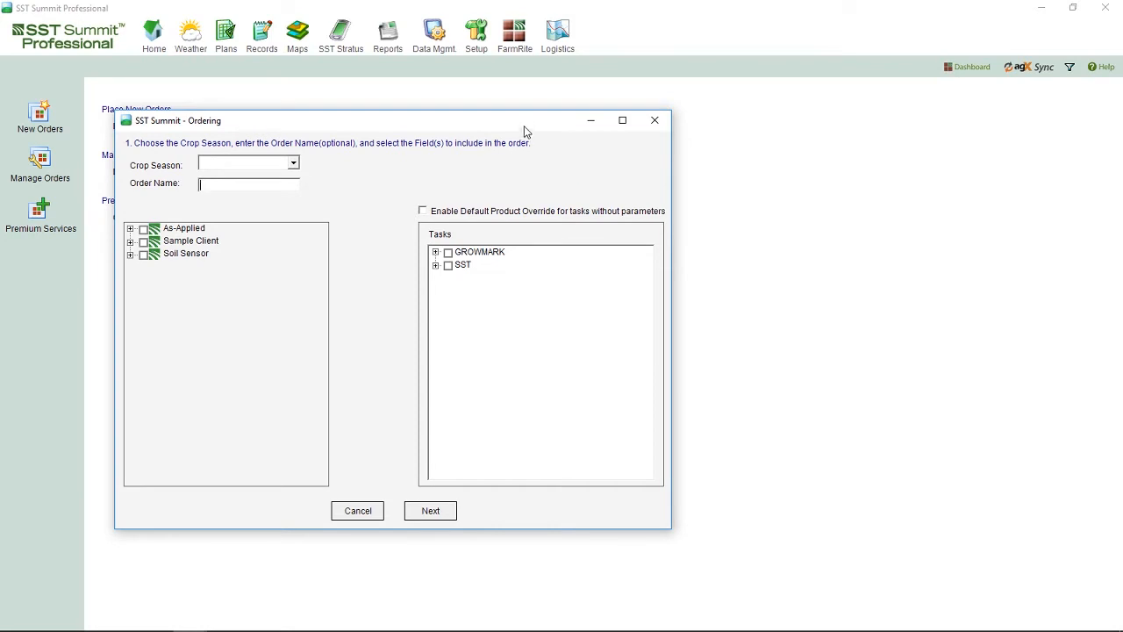
left_click_drag(527, 127, 514, 107)
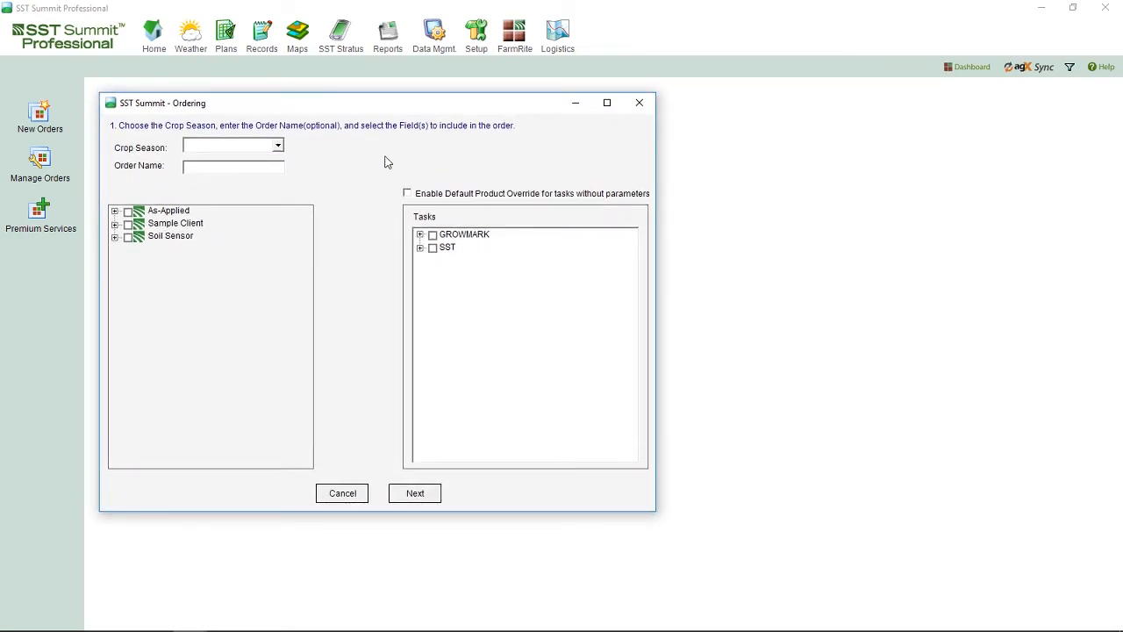
left_click(279, 146)
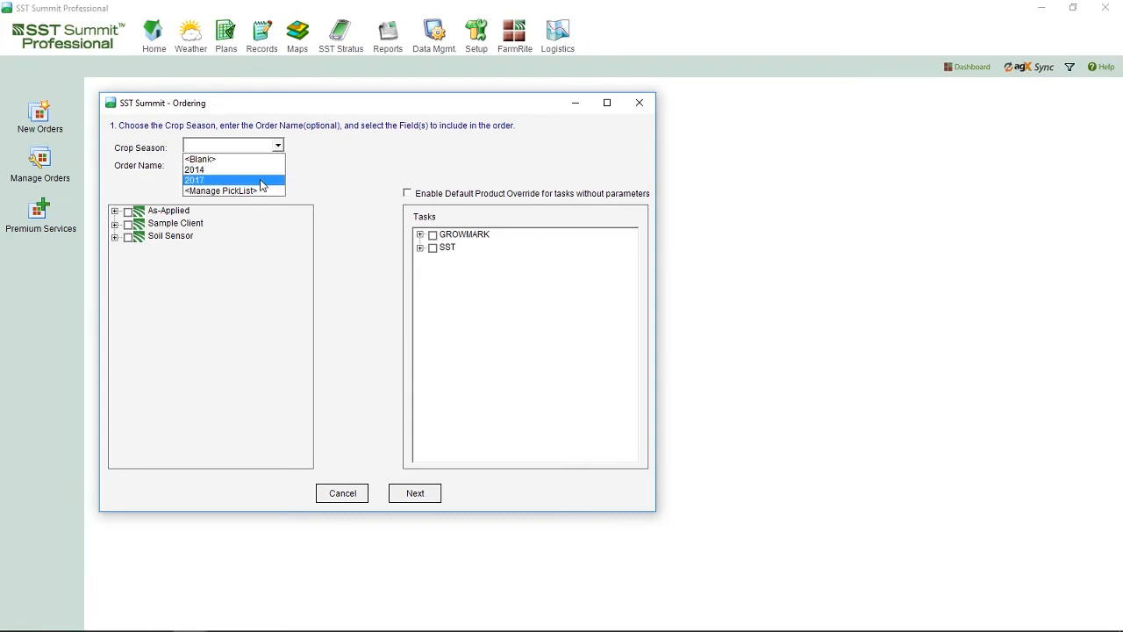
left_click(264, 180)
left_click(114, 224)
left_click(127, 236)
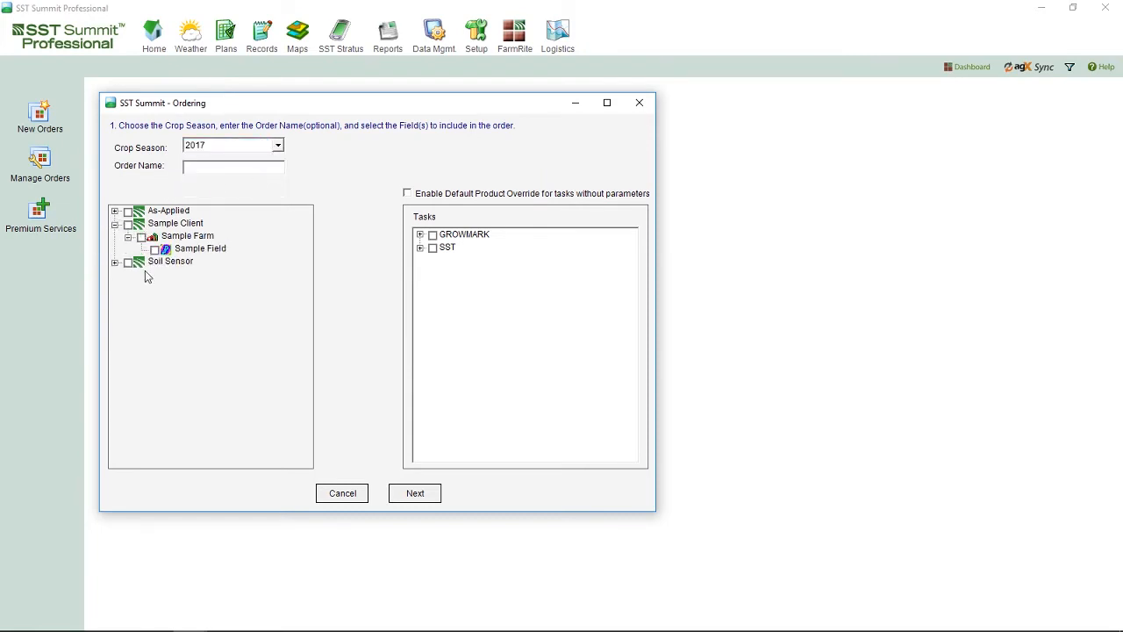
left_click(155, 249)
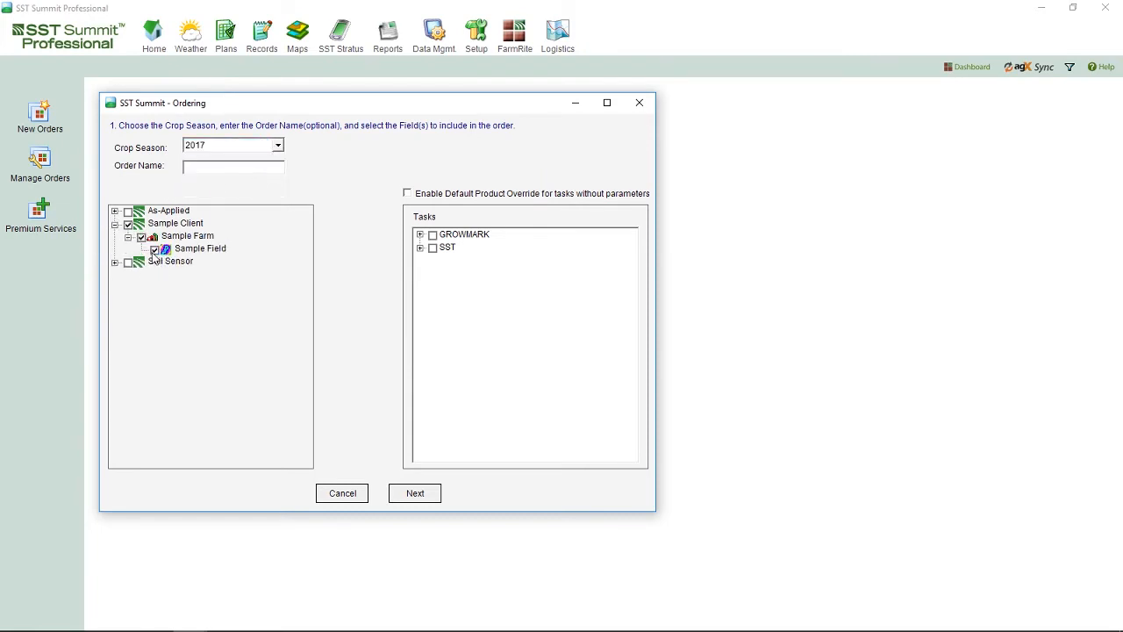
Enable the default product override, order the South Dakota Lime Rec and Tri-State P Rec, and accept the order's geography.
left_click(408, 195)
left_click(420, 248)
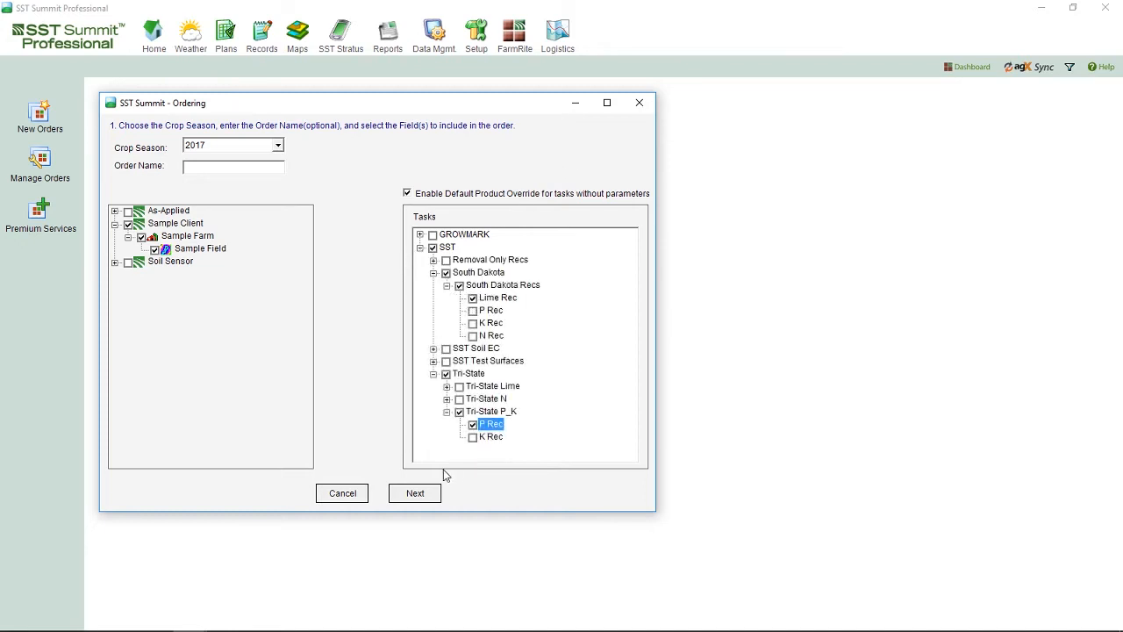
left_click(425, 493)
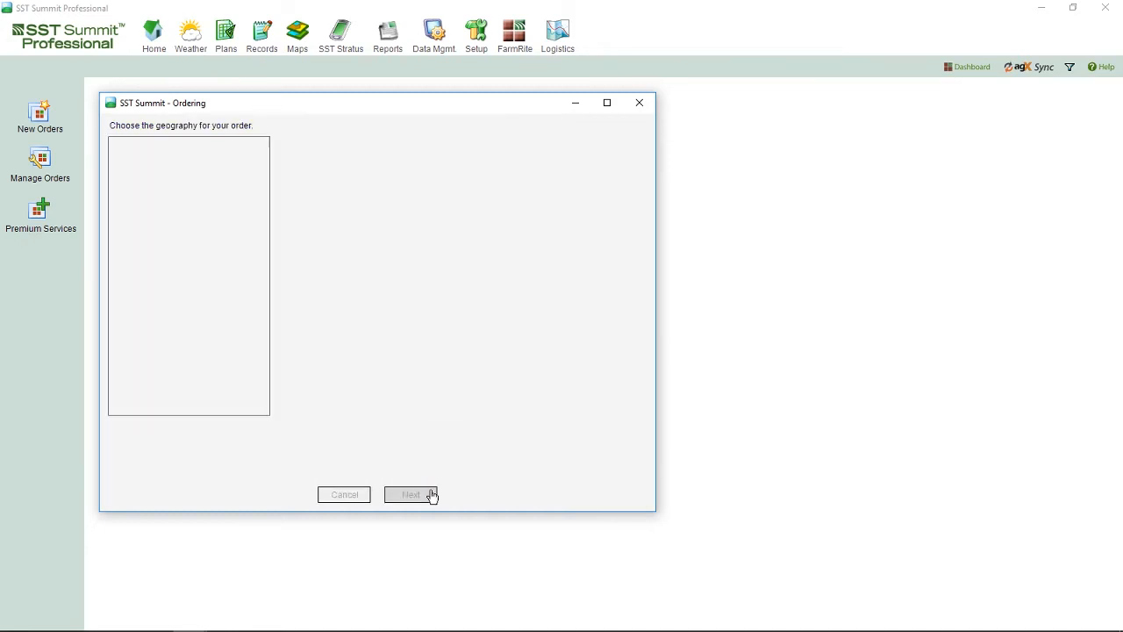
left_click(418, 495)
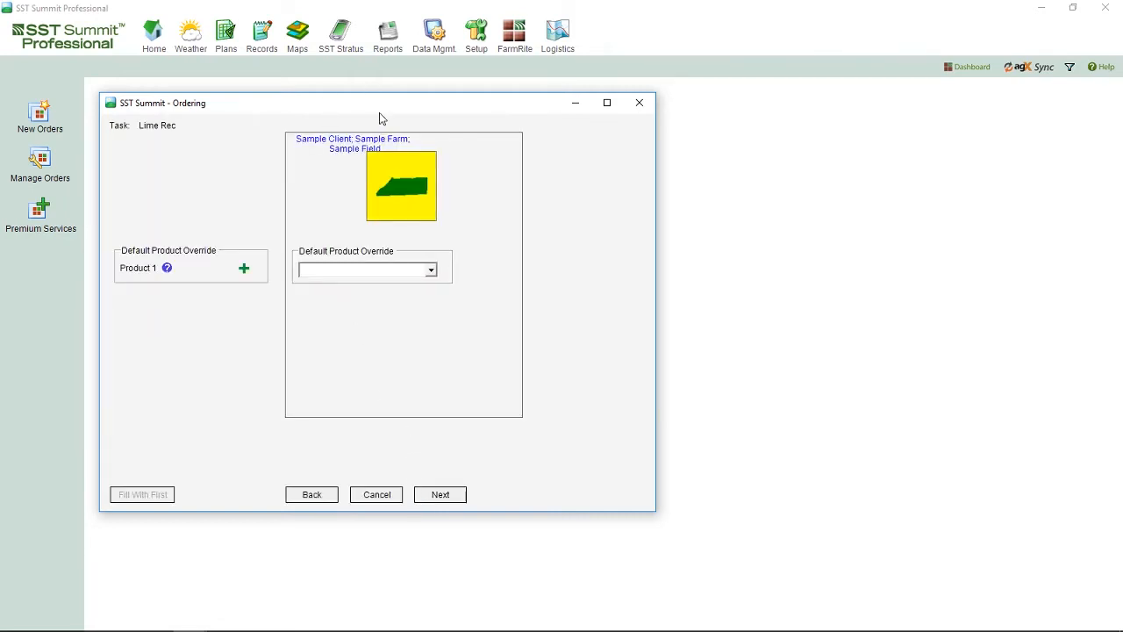
Set the Lime Rec task's default product override to Lime 25 Pct and continue to the P Rec task.
left_click_drag(381, 114, 374, 104)
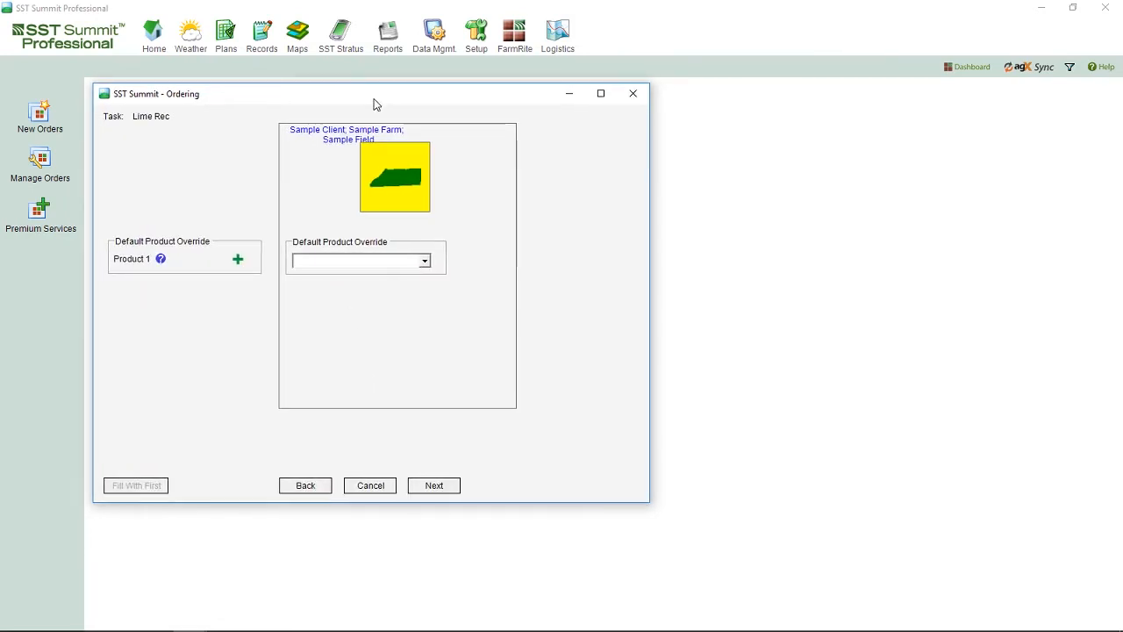
left_click(344, 261)
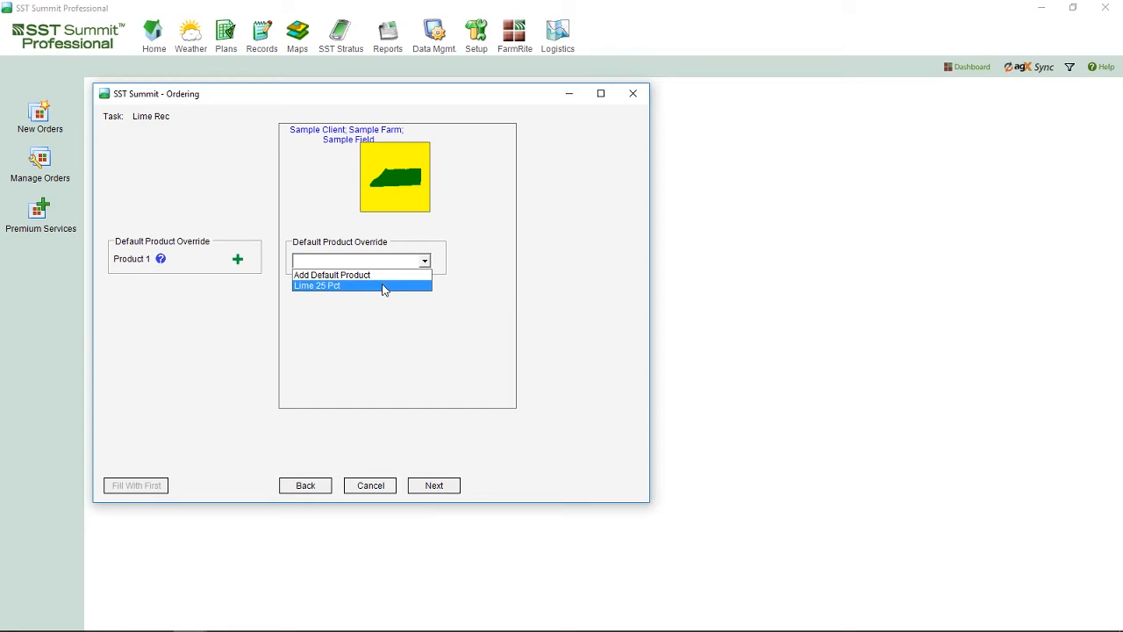
left_click(384, 286)
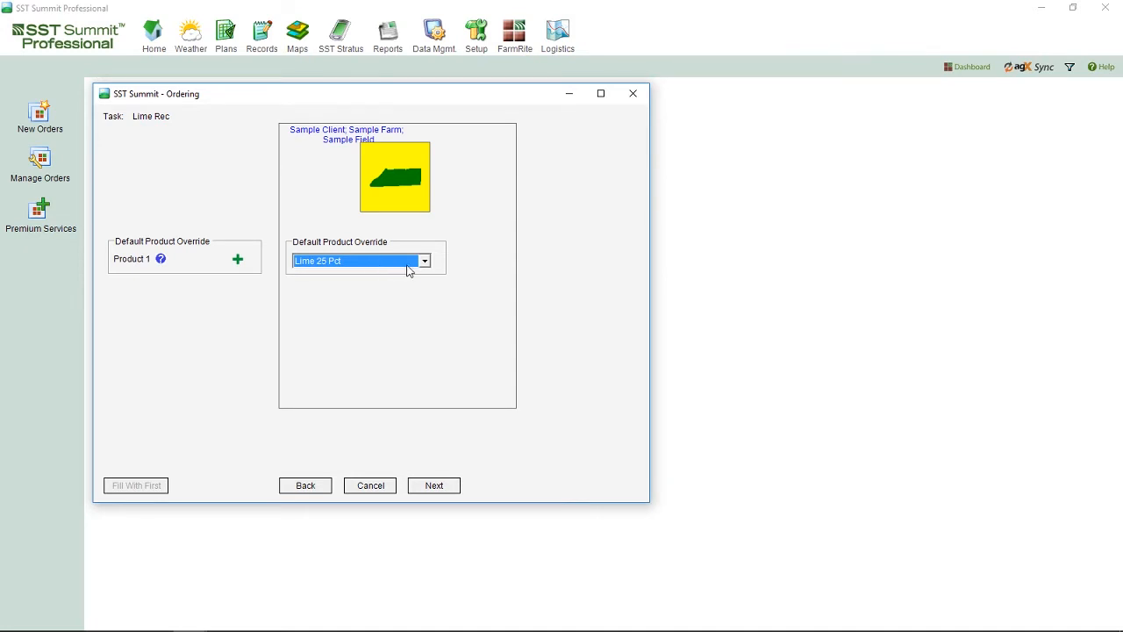
left_click(431, 487)
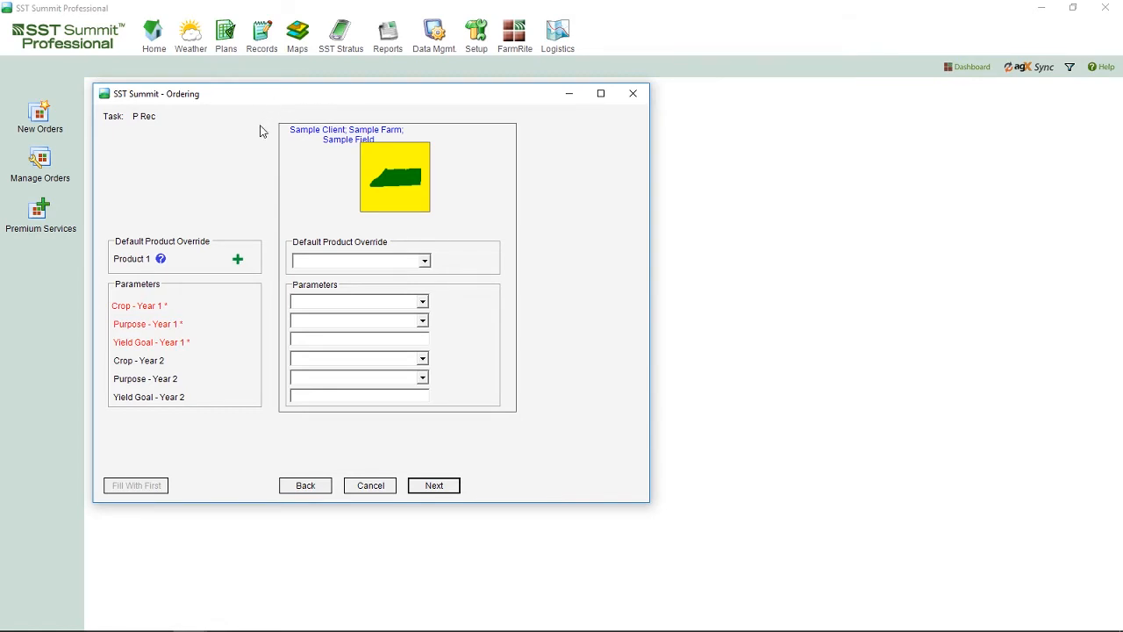
Add two extra product rows to the P Rec task's default product override and remove both.
left_click(237, 262)
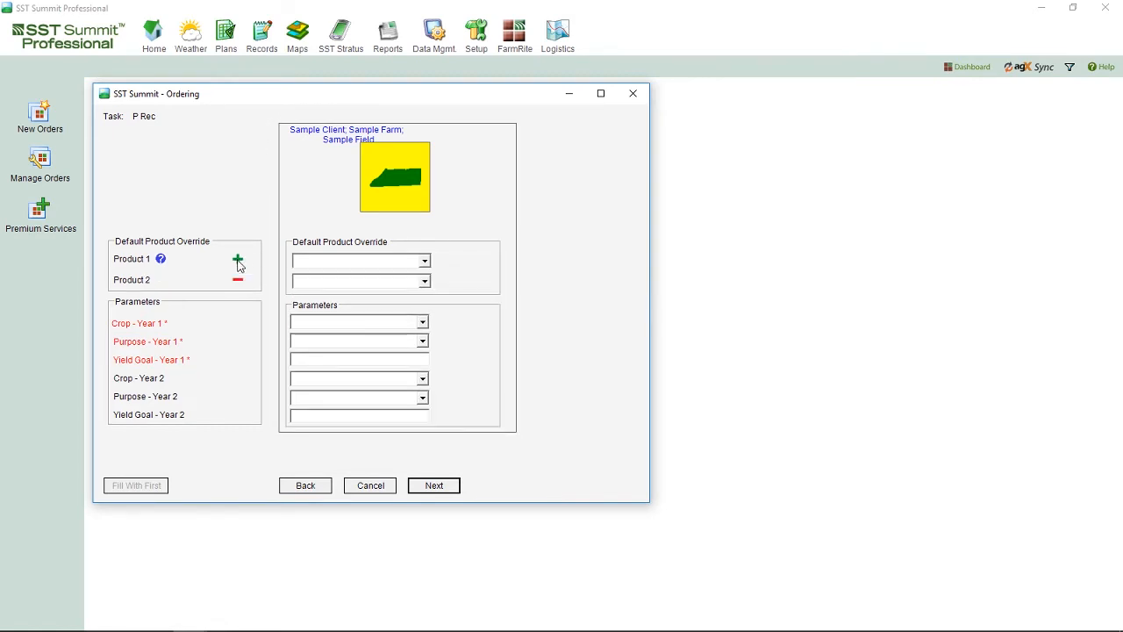
left_click(239, 261)
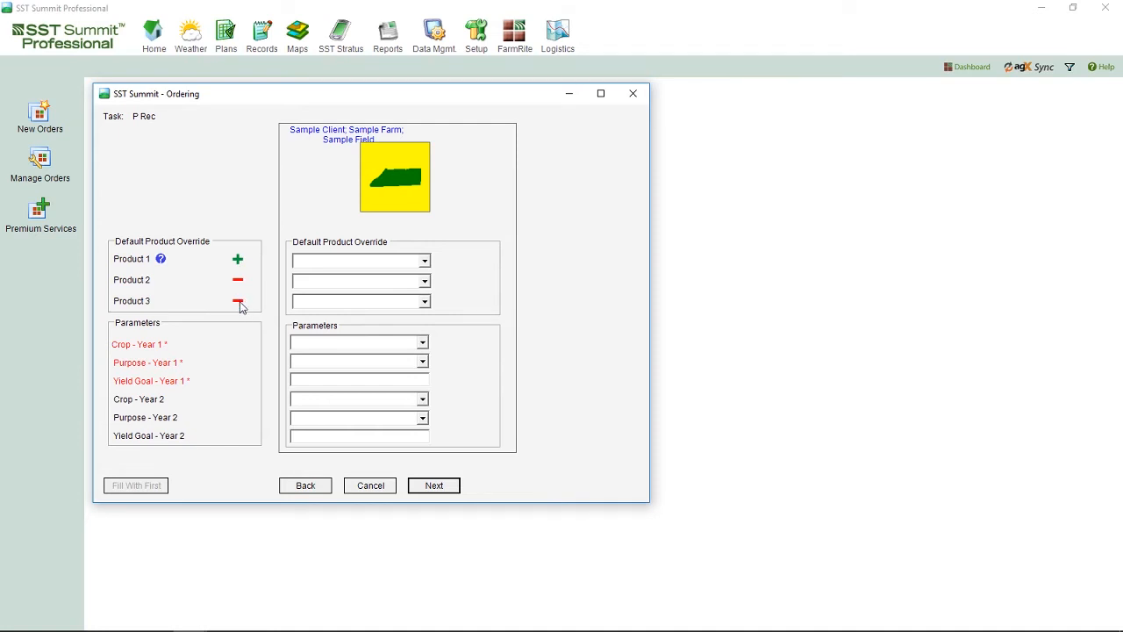
left_click(238, 302)
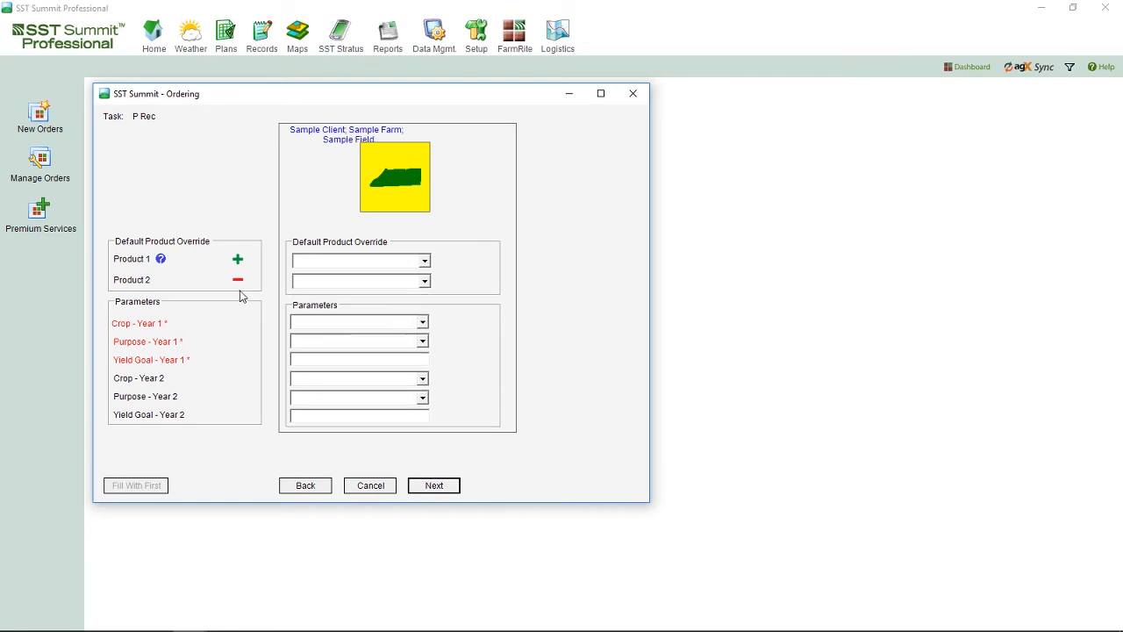
left_click(239, 281)
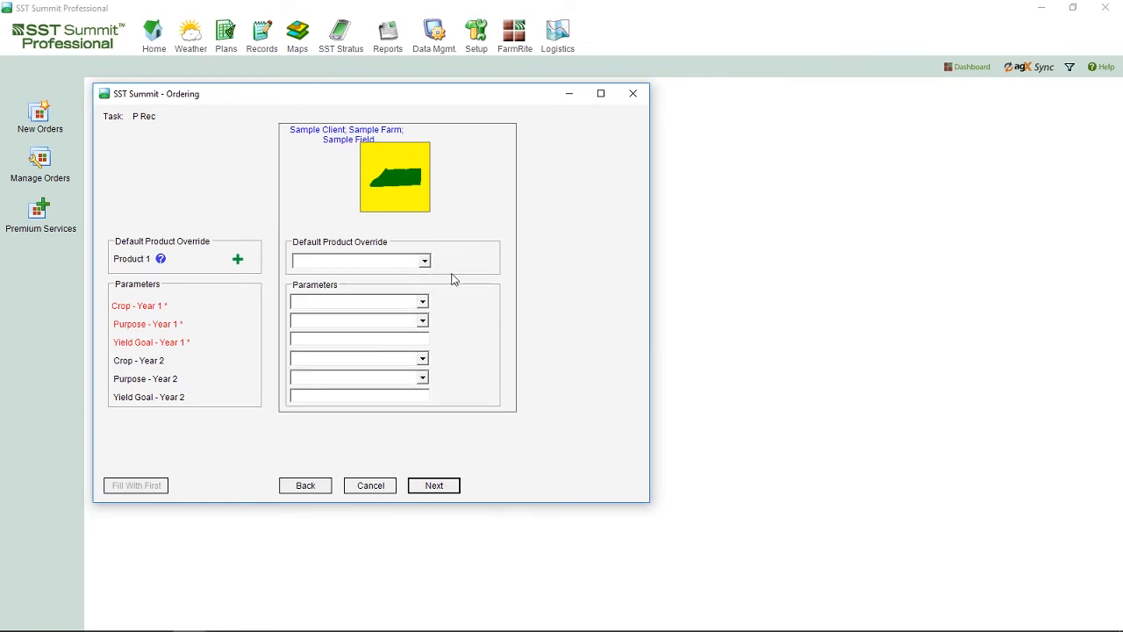
Examine the form for adding a default P product, including its existing product choices, and close it without saving.
left_click(426, 263)
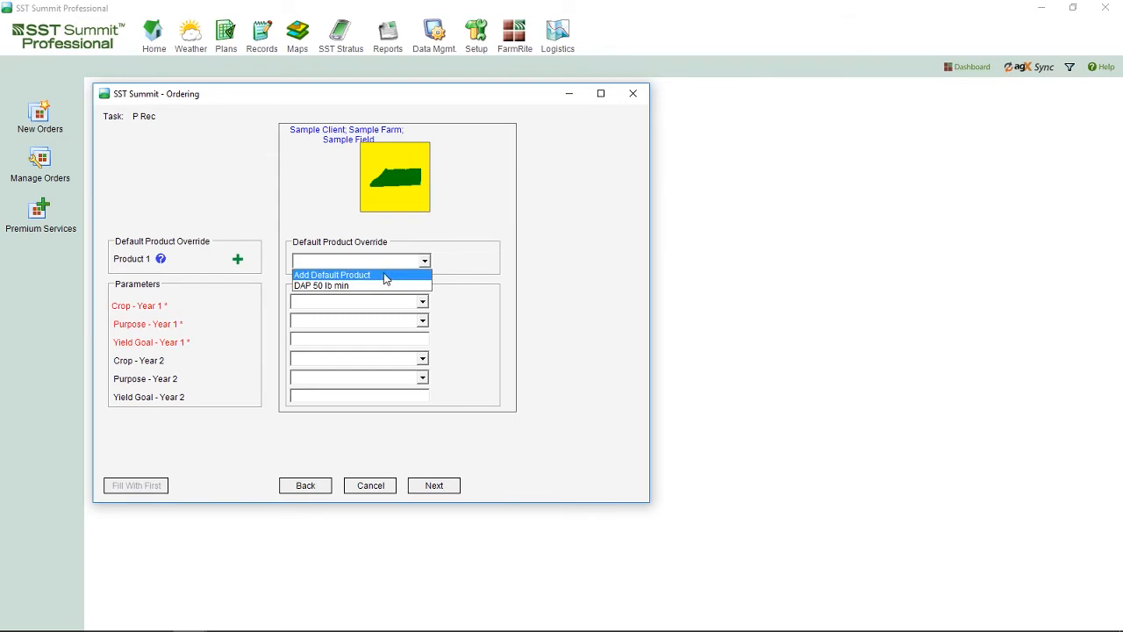
left_click(385, 275)
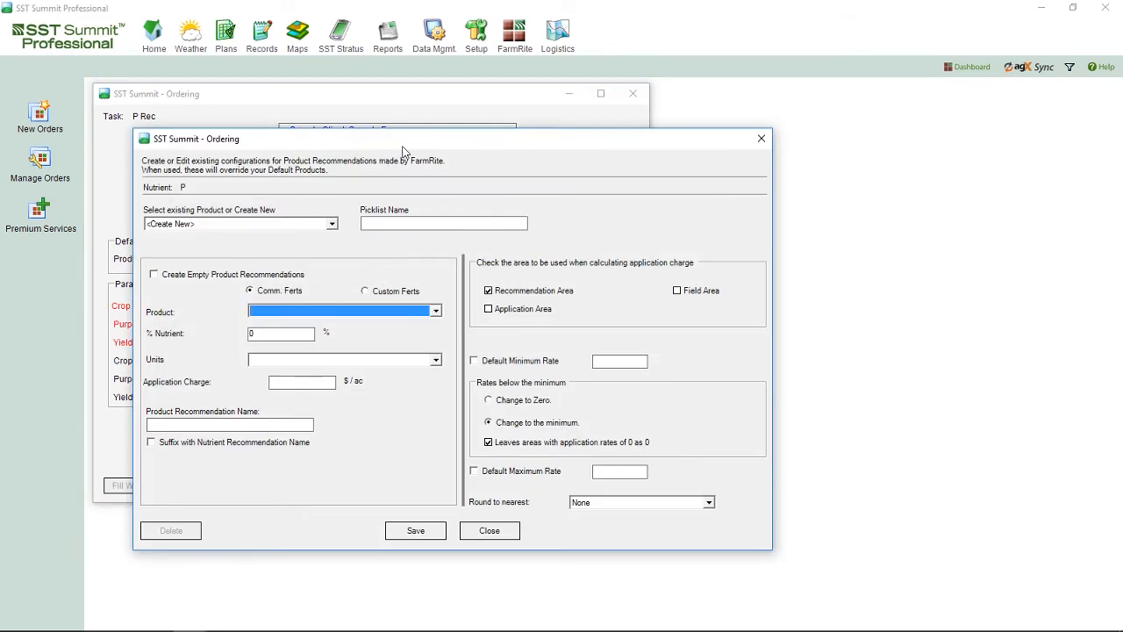
left_click_drag(400, 144, 359, 102)
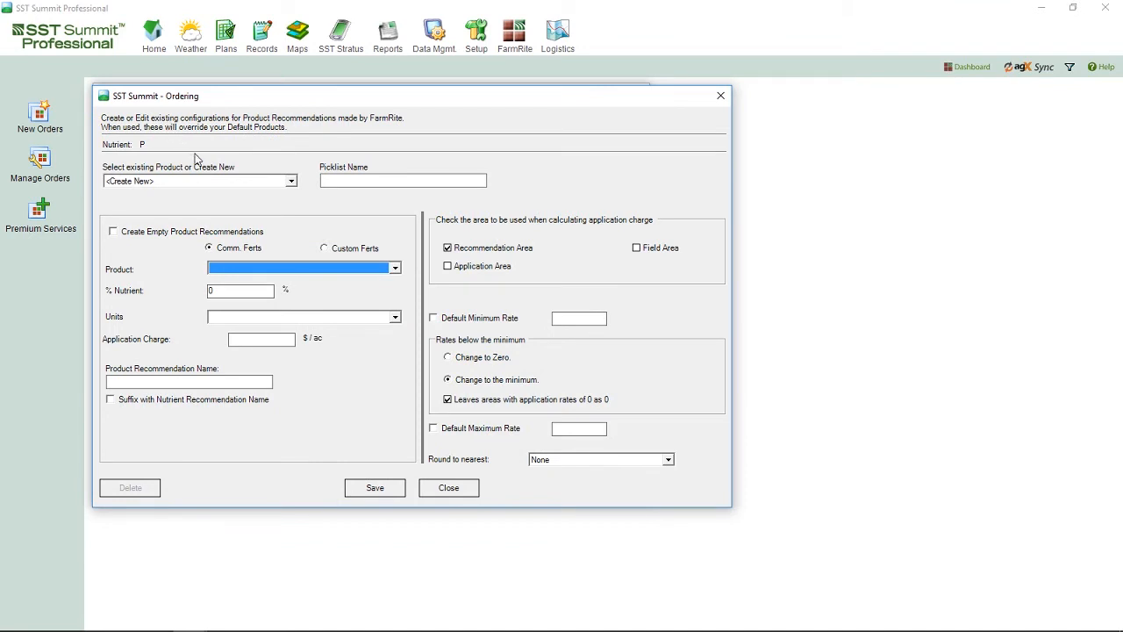
left_click(292, 181)
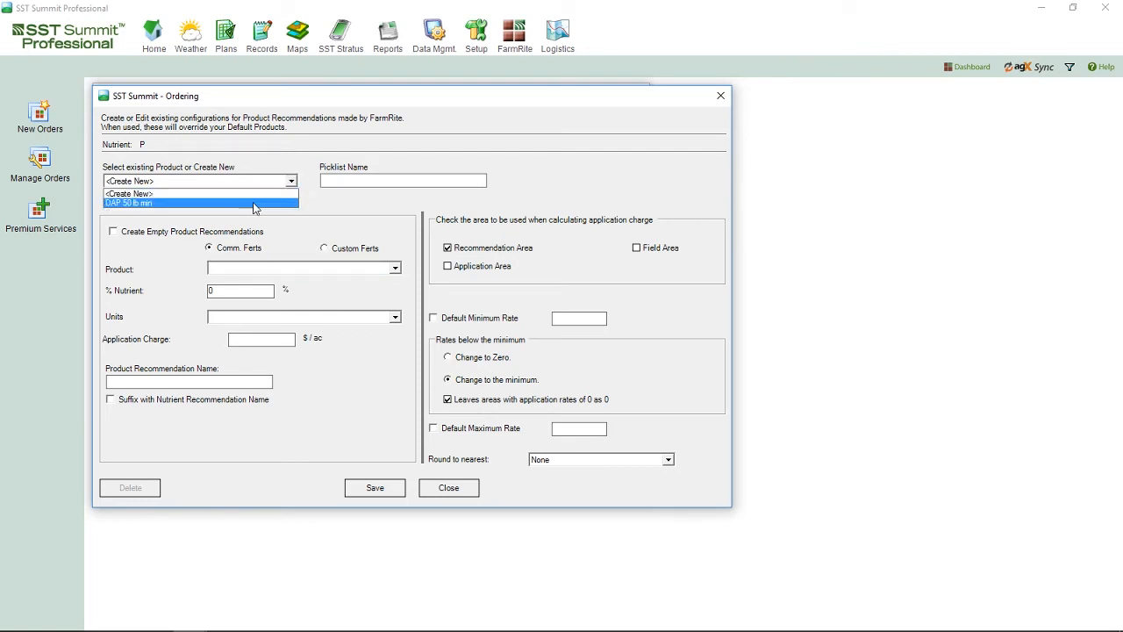
left_click(296, 167)
left_click(338, 179)
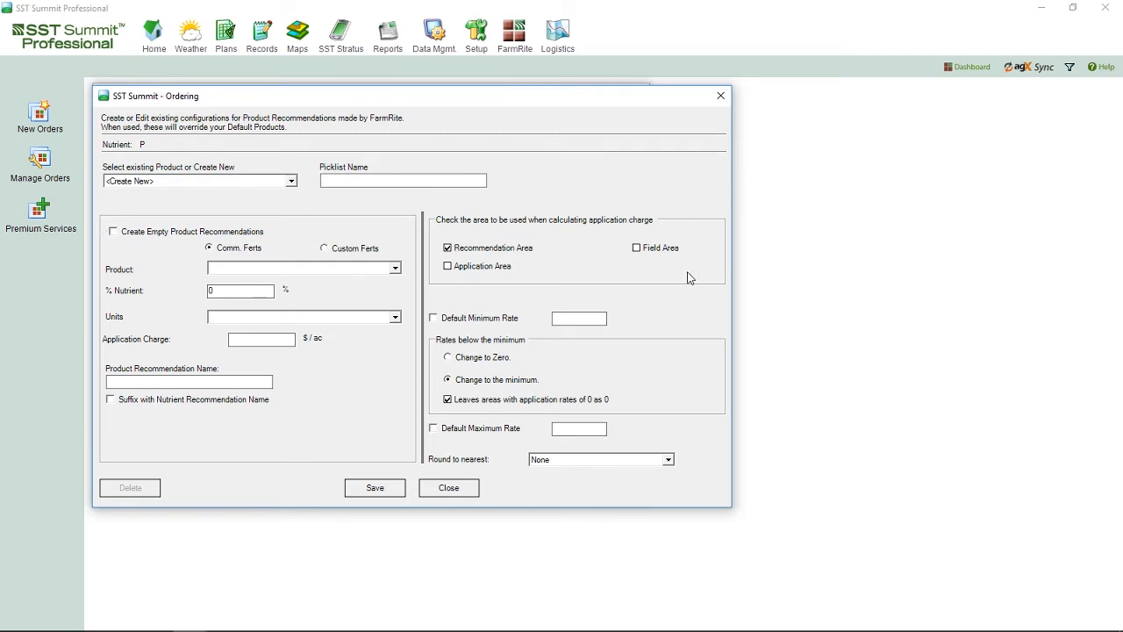
left_click(447, 491)
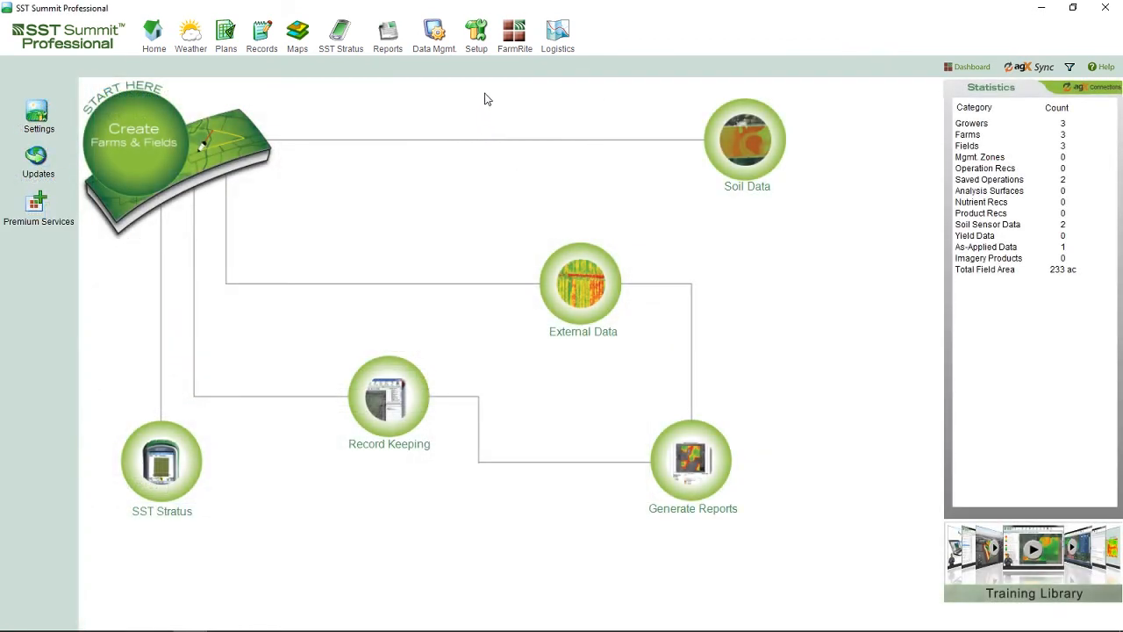
Set up a data import for Soil Sensor data from manufacturer Veris in the EC/OM/CEC format.
left_click(433, 33)
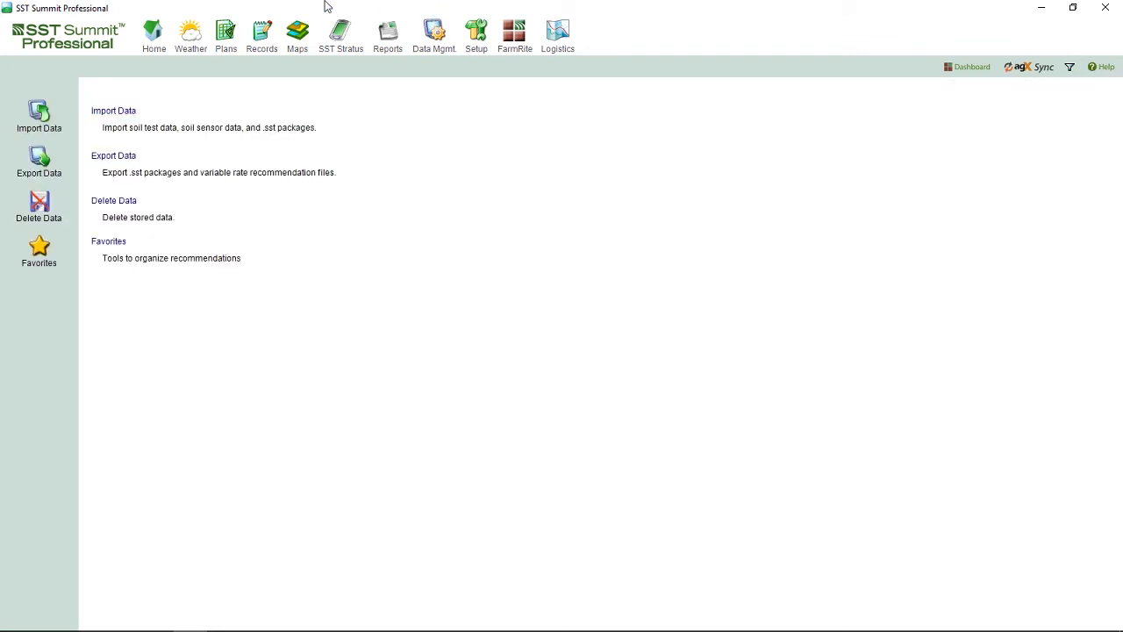
left_click(109, 112)
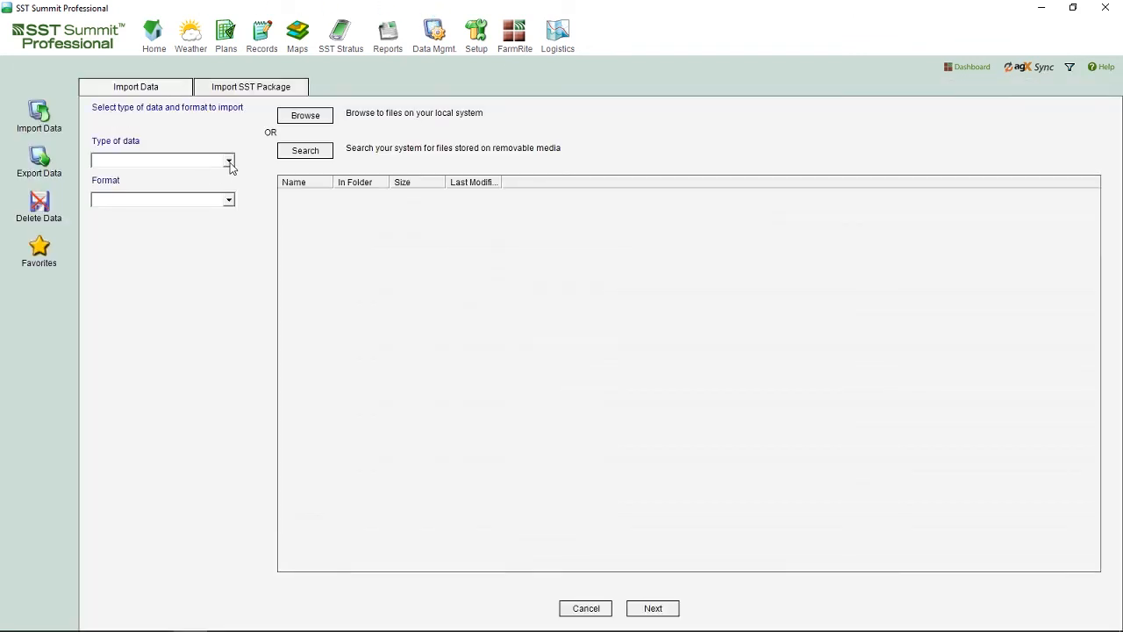
left_click(229, 162)
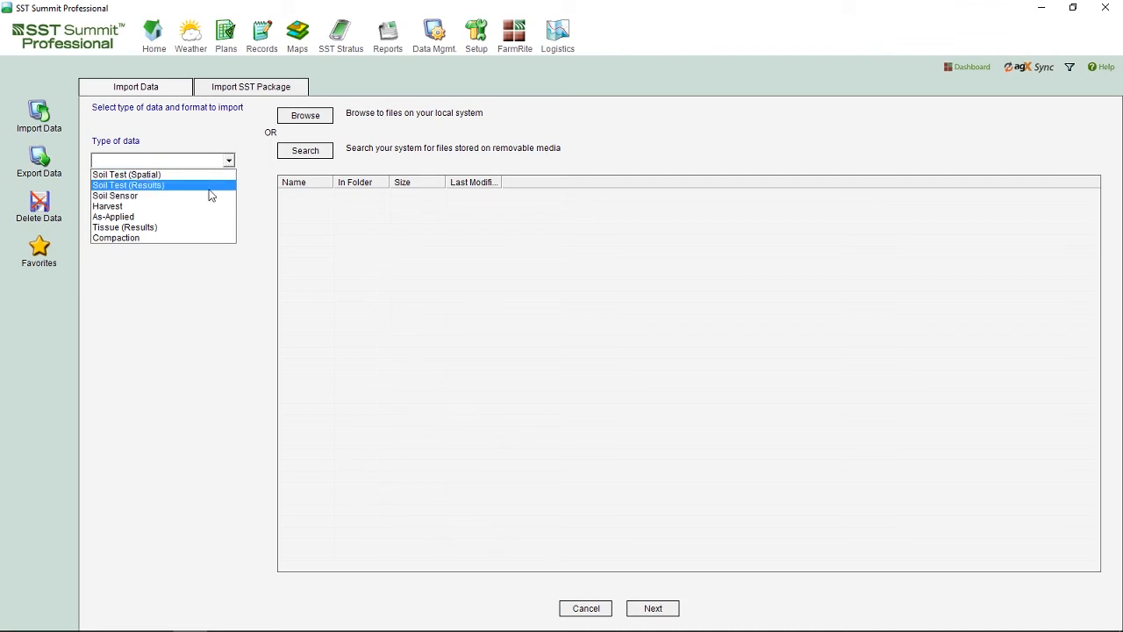
left_click(207, 195)
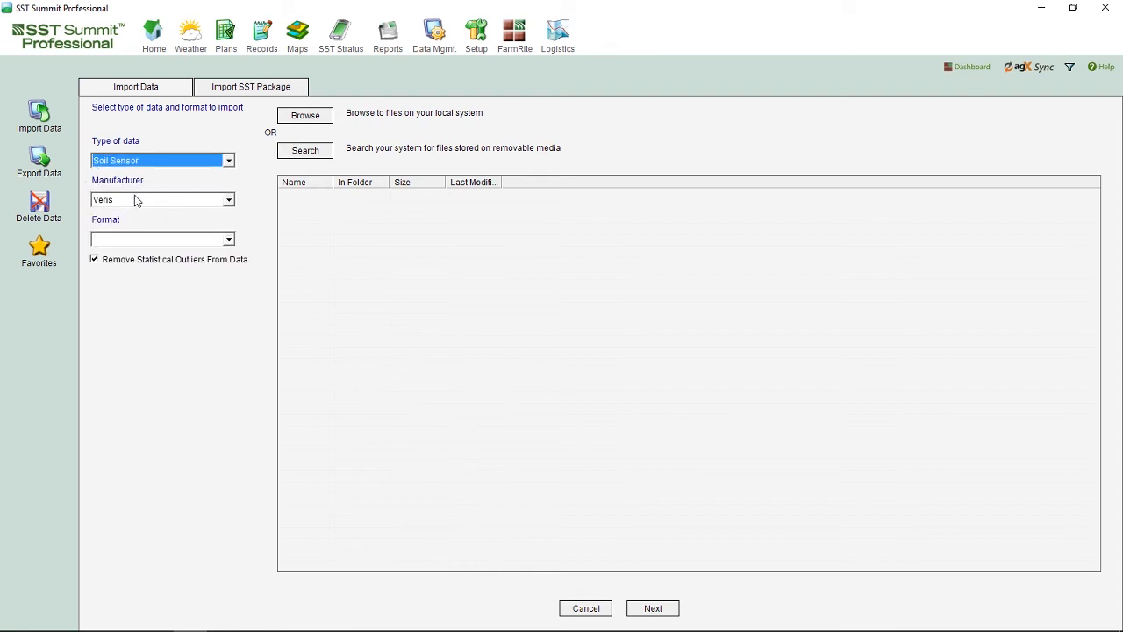
left_click(162, 201)
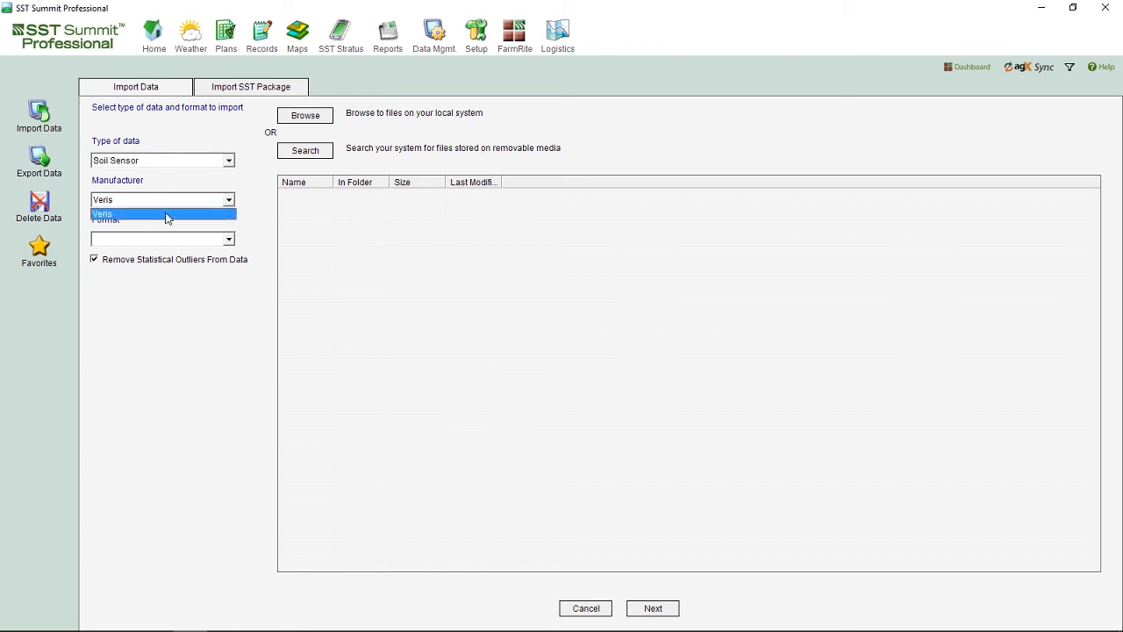
left_click(166, 215)
left_click(226, 239)
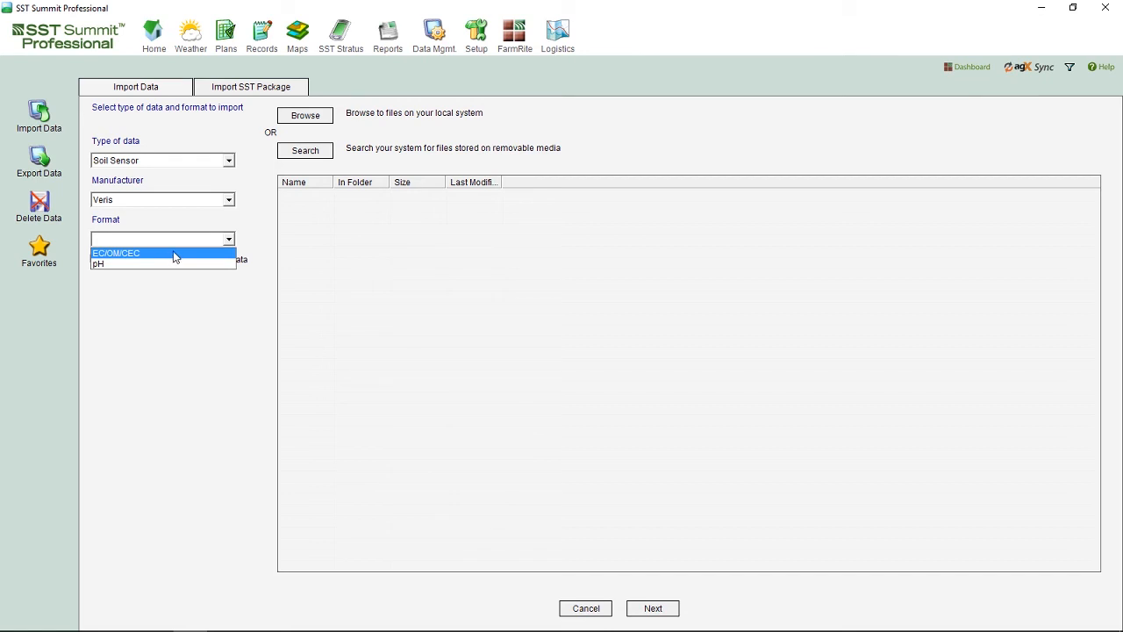
left_click(221, 253)
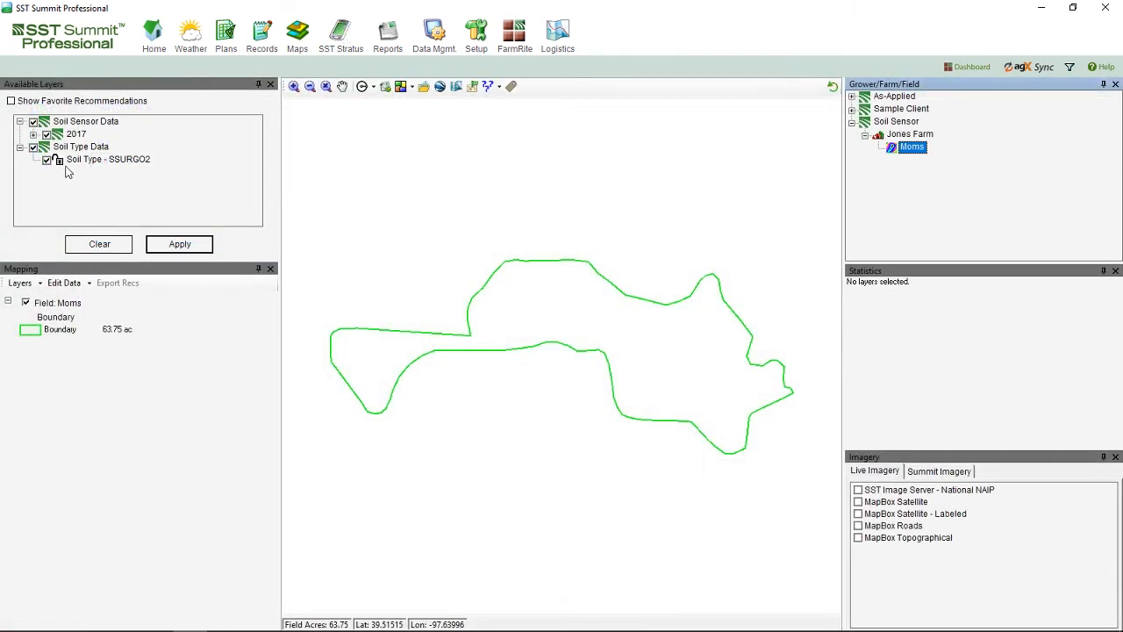
Load the 2017 soil sensor and SSURGO2 soil type layers for the Moms field and review the Cation Exchange Capacity layer's classification items.
left_click(180, 244)
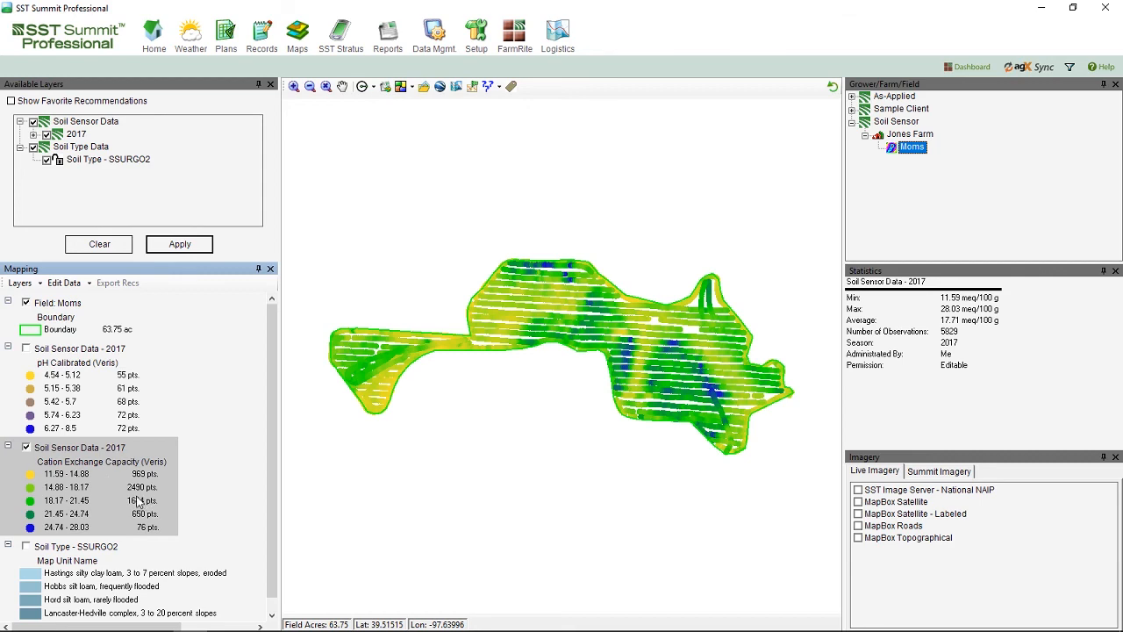
left_click(139, 500)
double_click(139, 500)
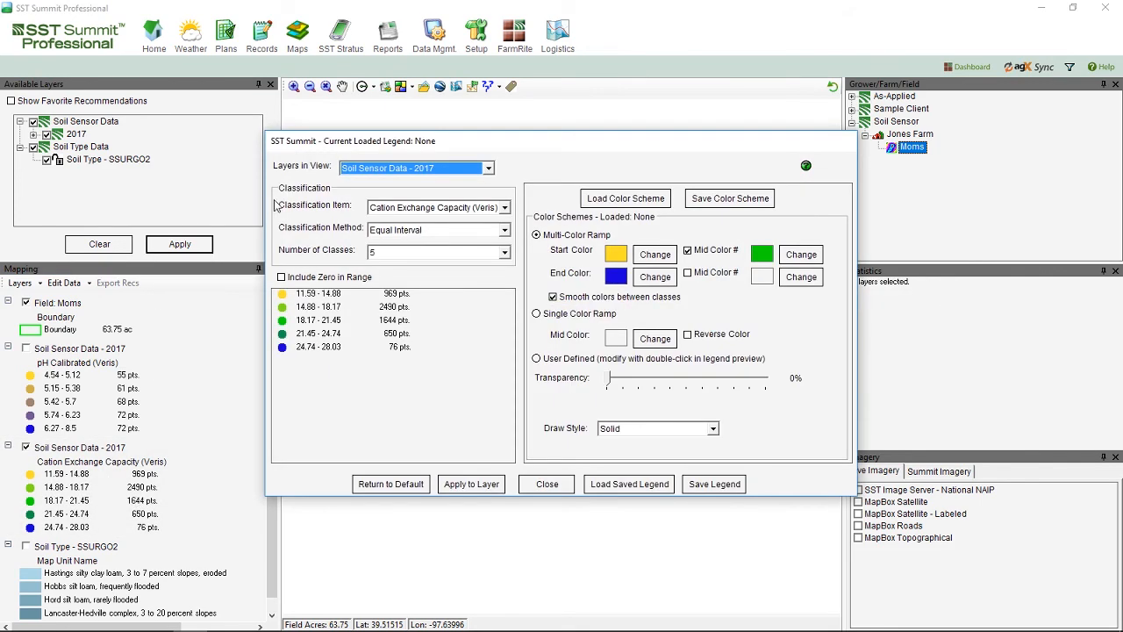
left_click(504, 208)
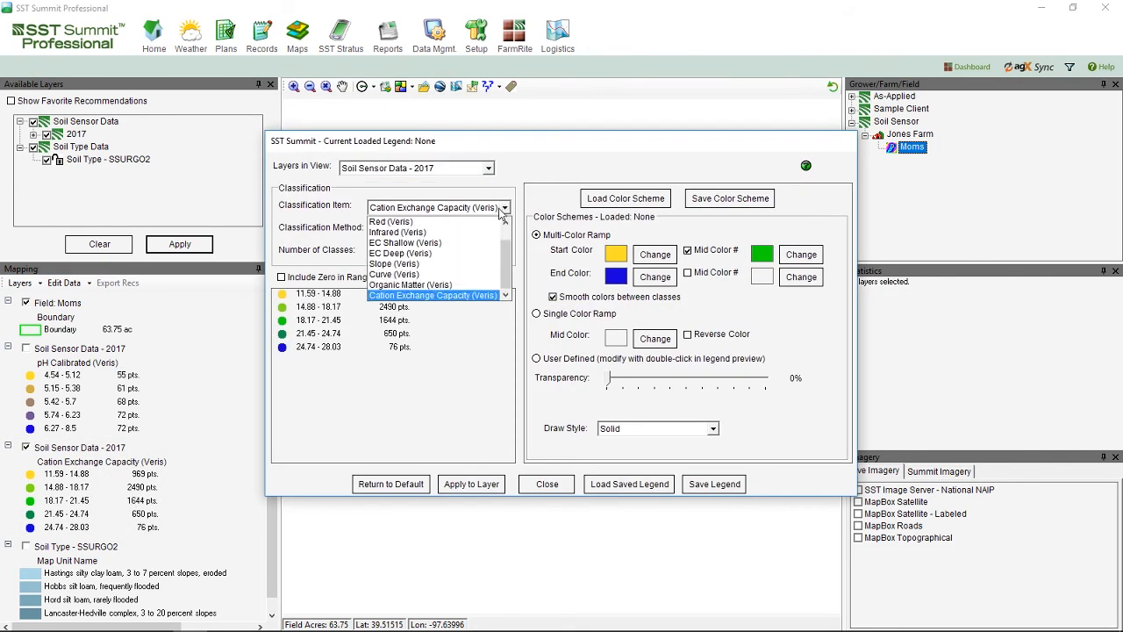
scroll(469, 261, "up", 1)
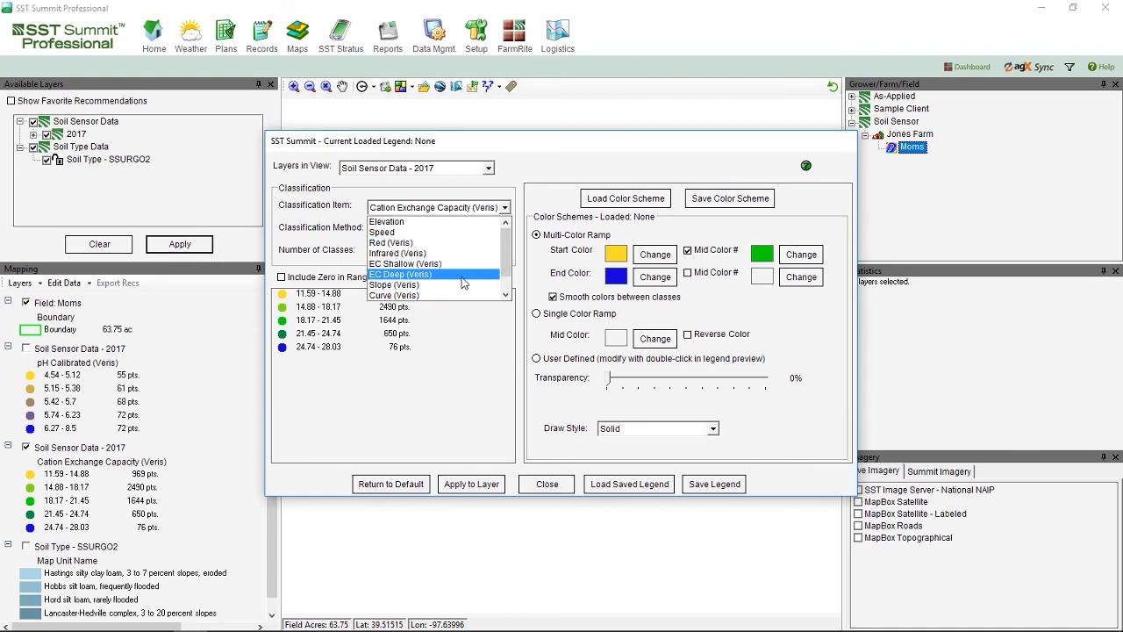
scroll(461, 281, "down", 1)
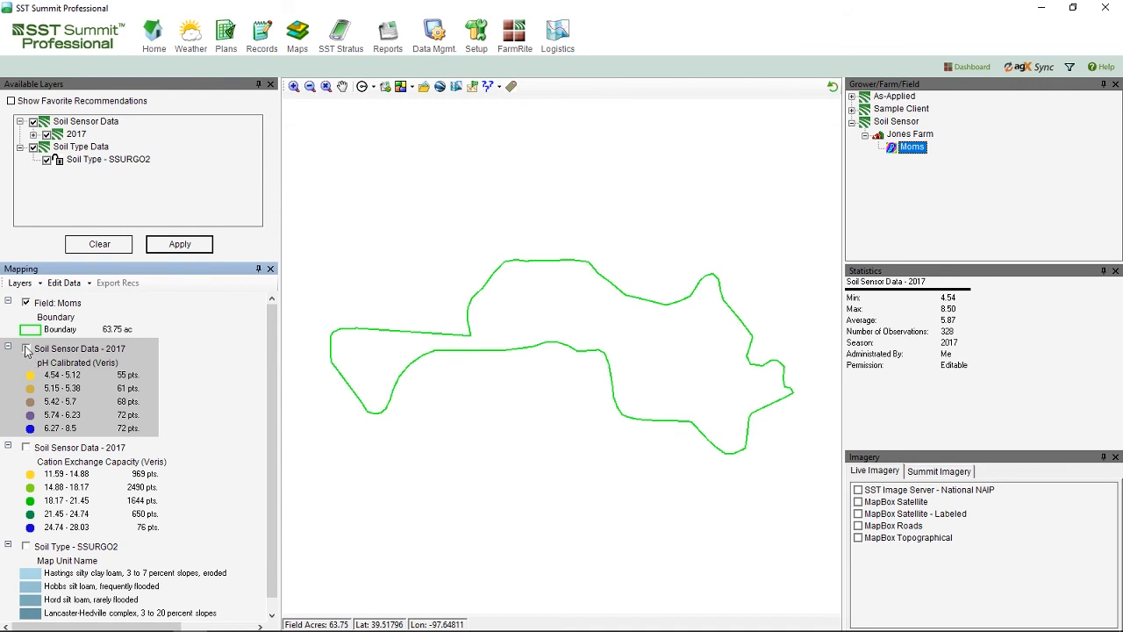
Show the pH Calibrated soil sensor layer on the map and review the classification items available in its legend.
left_click(26, 348)
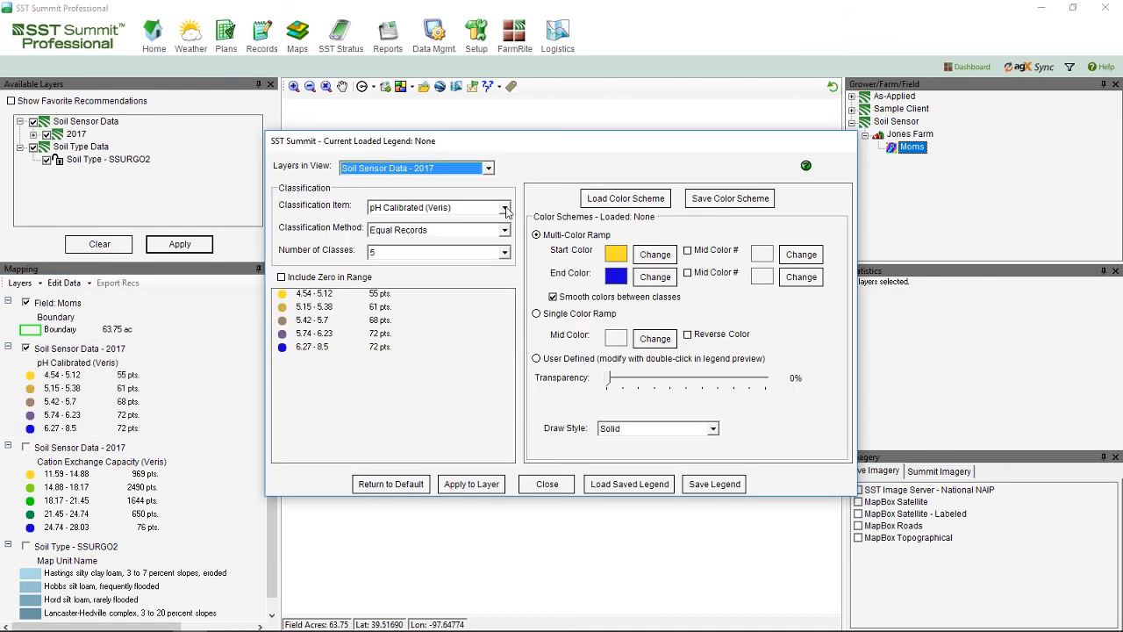
left_click(504, 207)
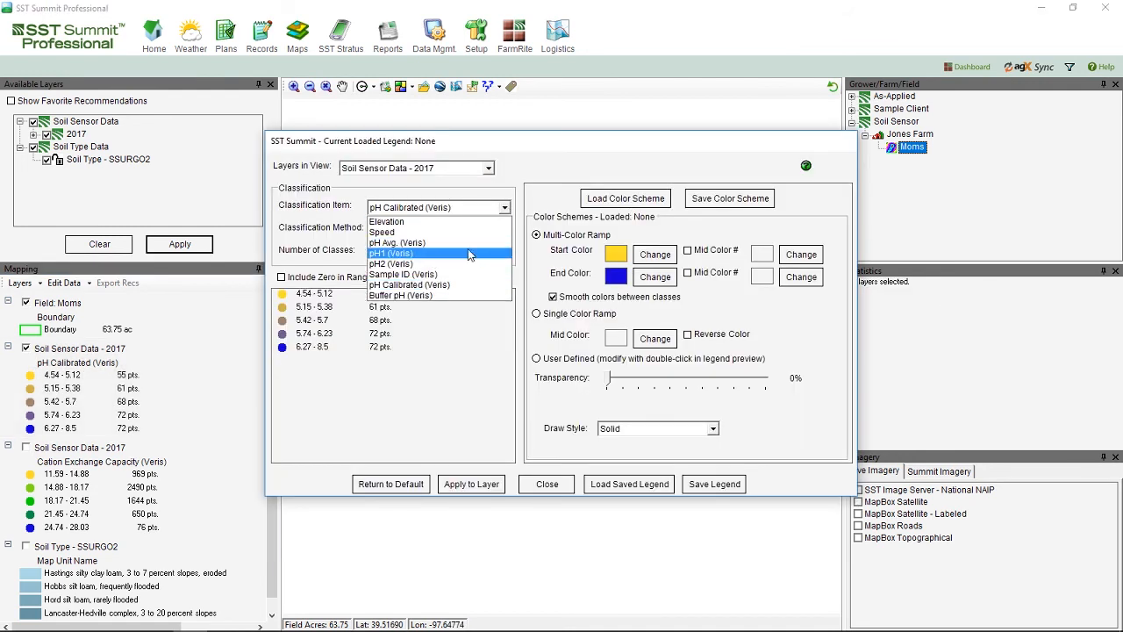